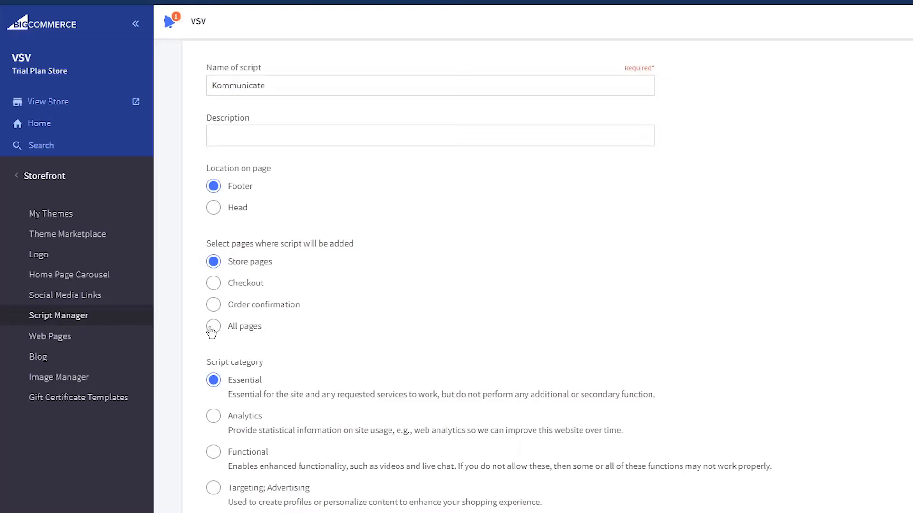
Set the Kommunicate script to load on all pages and choose Script as its script type
{"action": "left_click", "coordinate": [213, 327]}
{"action": "scroll", "coordinate": [397, 366], "scroll_direction": "down", "scroll_amount": 5}
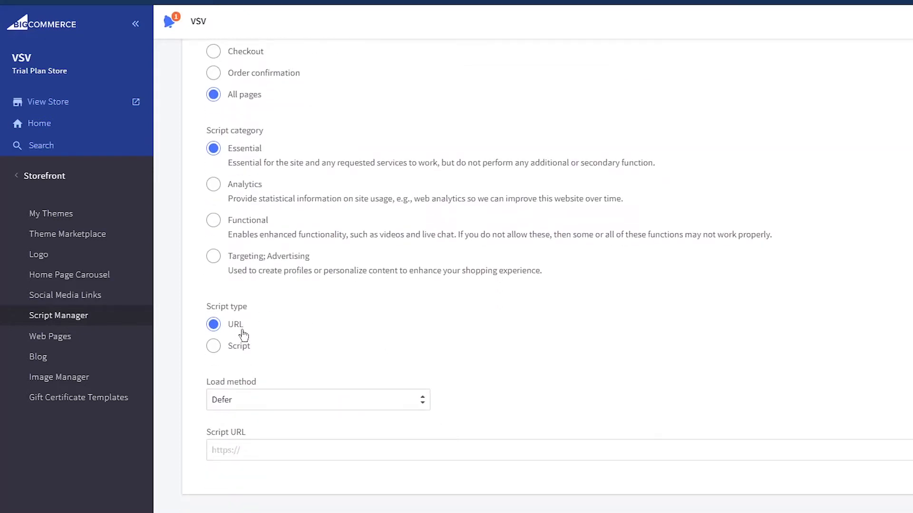
{"action": "left_click", "coordinate": [214, 349]}
{"action": "scroll", "coordinate": [296, 320], "scroll_direction": "down", "scroll_amount": 2}
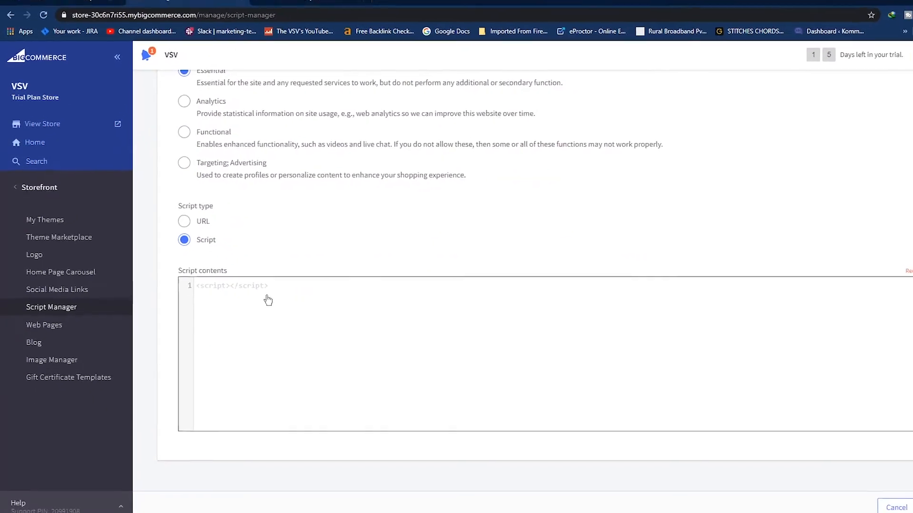
Switch to the Kommunicate dashboard and copy the JavaScript code for web installation from the install settings
{"action": "left_click", "coordinate": [277, 15]}
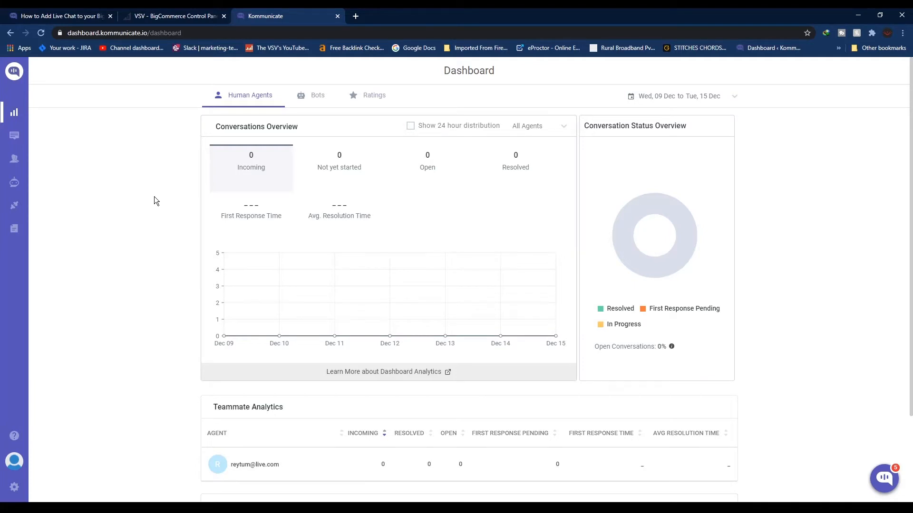
{"action": "left_click", "coordinate": [14, 491]}
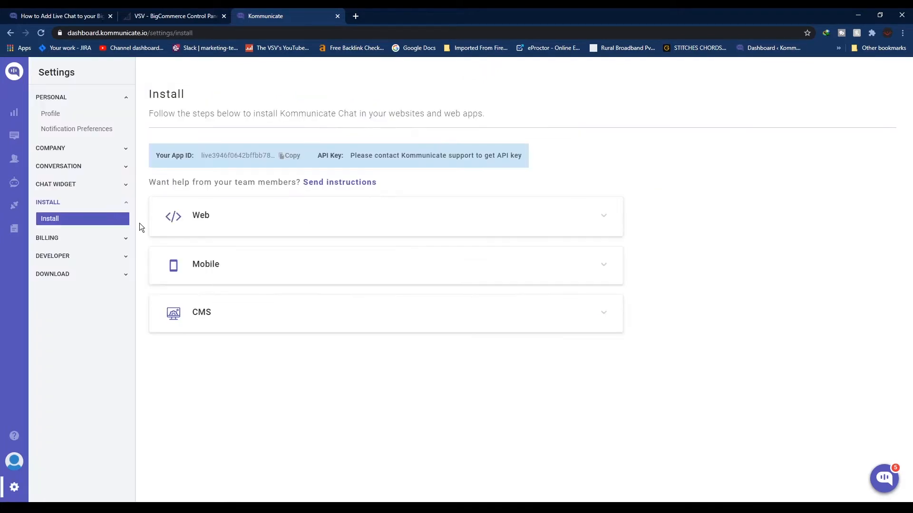
{"action": "left_click", "coordinate": [246, 219]}
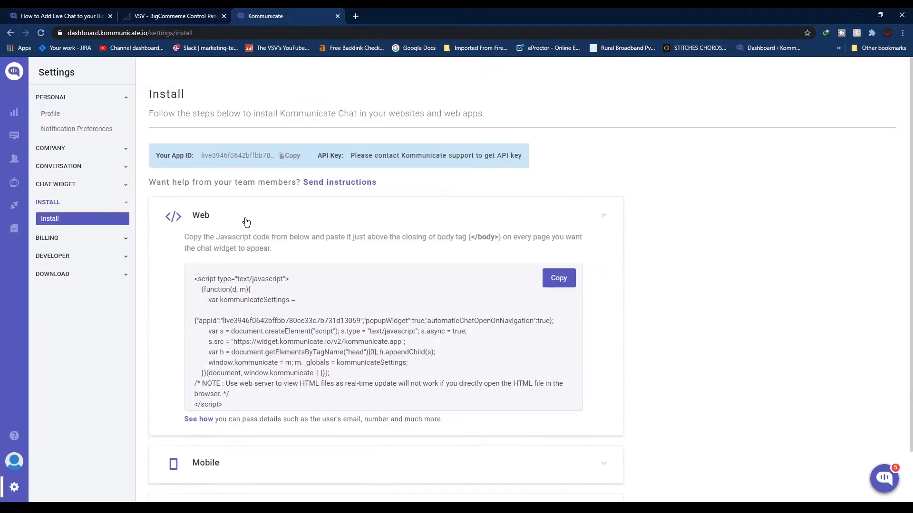
{"action": "left_click", "coordinate": [552, 284]}
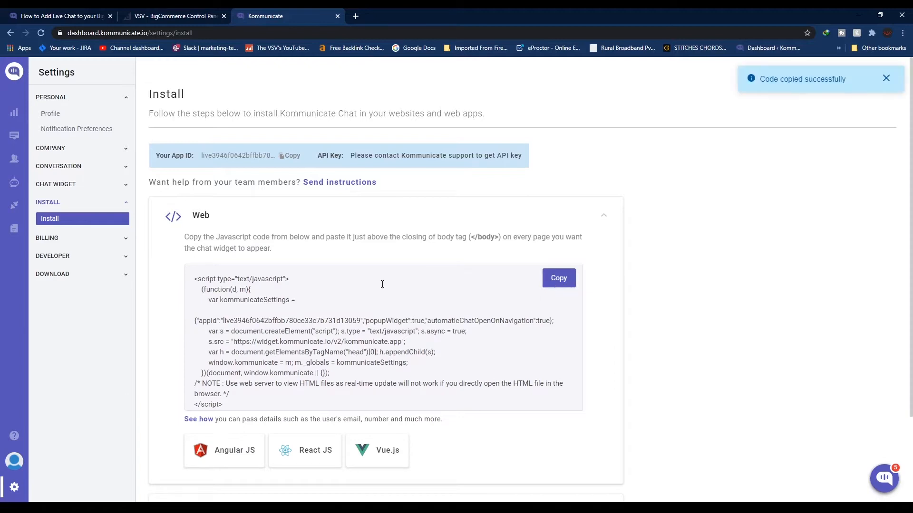
Switch back to BigCommerce, paste the copied Kommunicate code as the script contents and save the script
{"action": "left_click", "coordinate": [176, 15]}
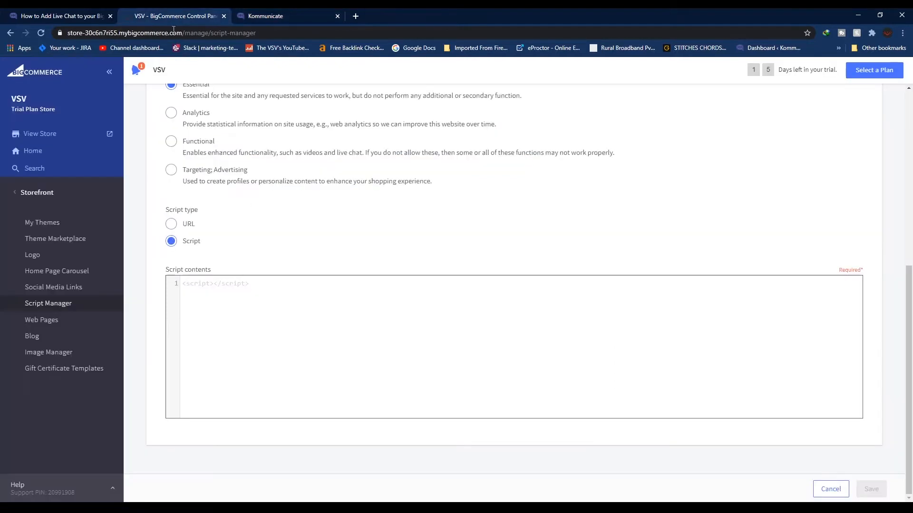
{"action": "left_click", "coordinate": [226, 291]}
{"action": "key", "text": "ctrl+v"}
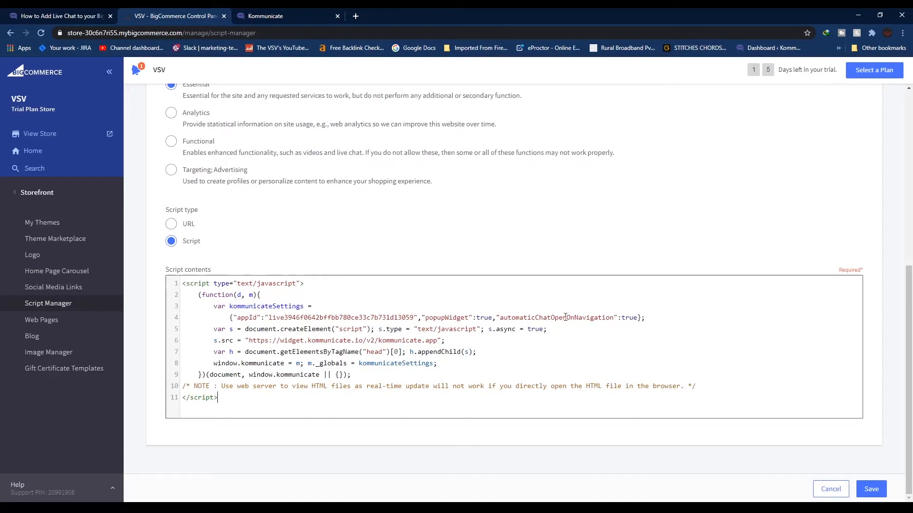
{"action": "left_click", "coordinate": [871, 490]}
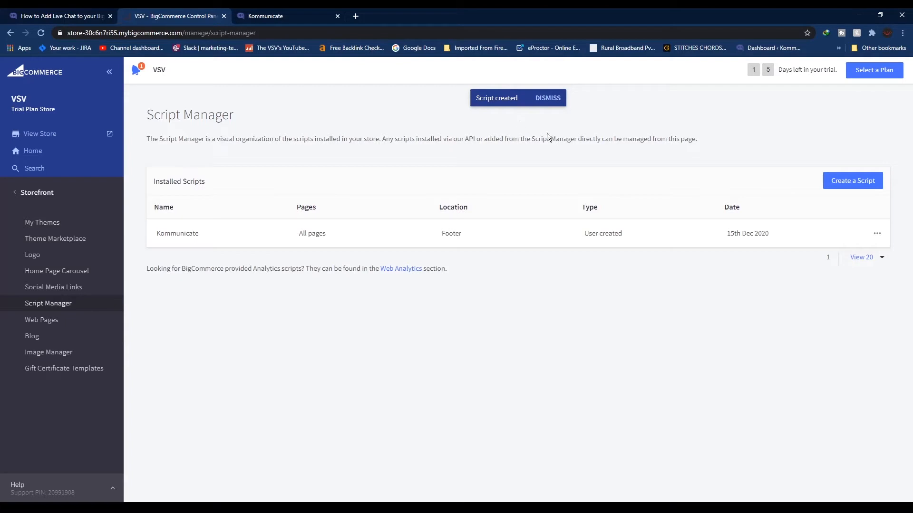
View the live storefront and open its chat widget to check the installation
{"action": "left_click", "coordinate": [48, 137]}
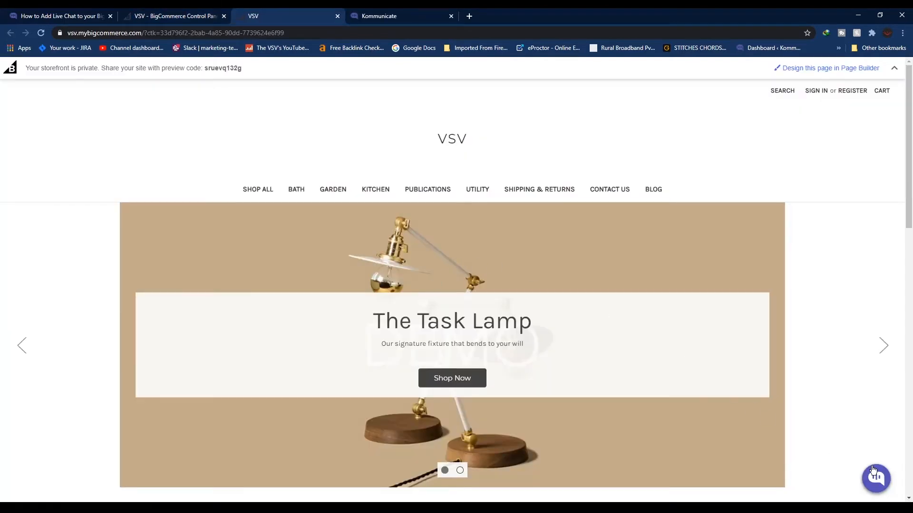
{"action": "left_click", "coordinate": [866, 483]}
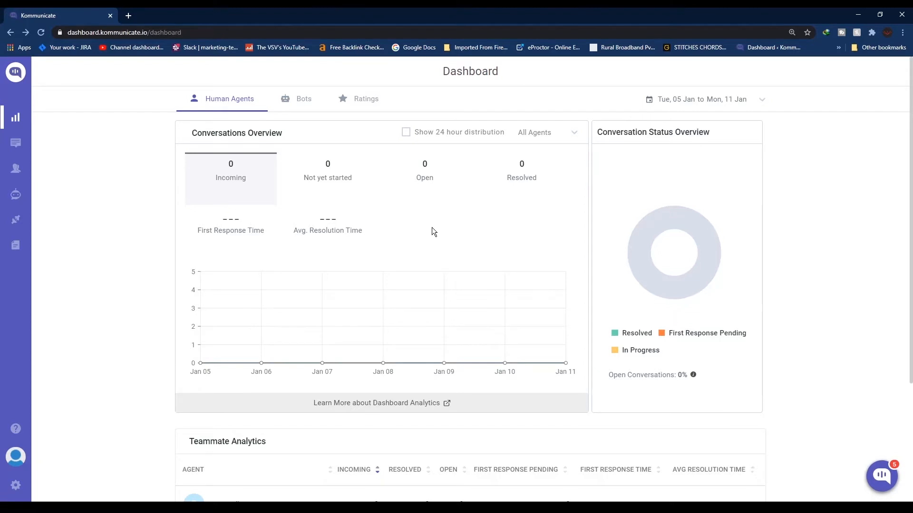
Start creating a Kompose bot in Kommunicate from the Blank template
{"action": "left_click", "coordinate": [15, 199]}
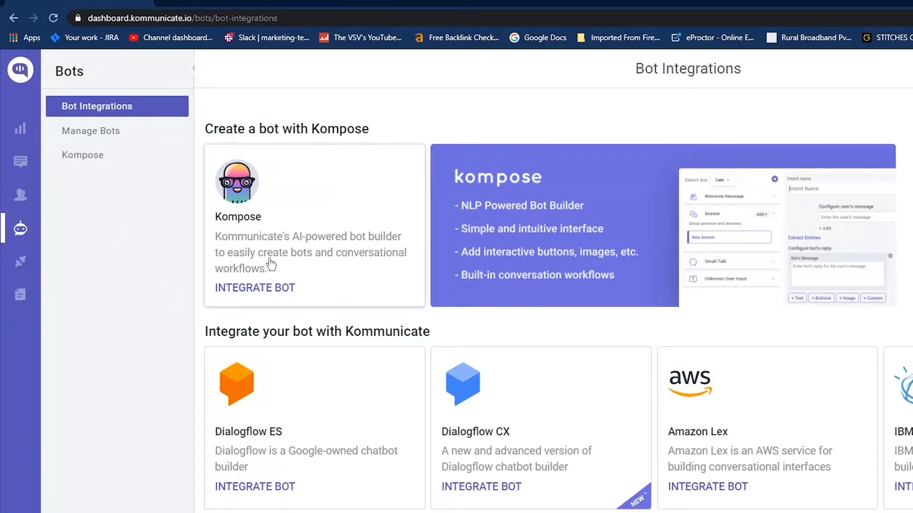
{"action": "left_click", "coordinate": [255, 289]}
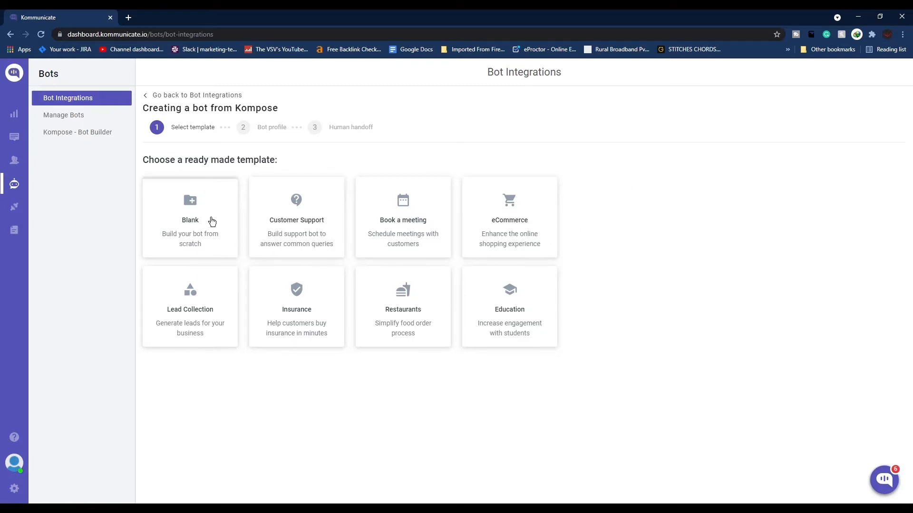
{"action": "left_click", "coordinate": [212, 221]}
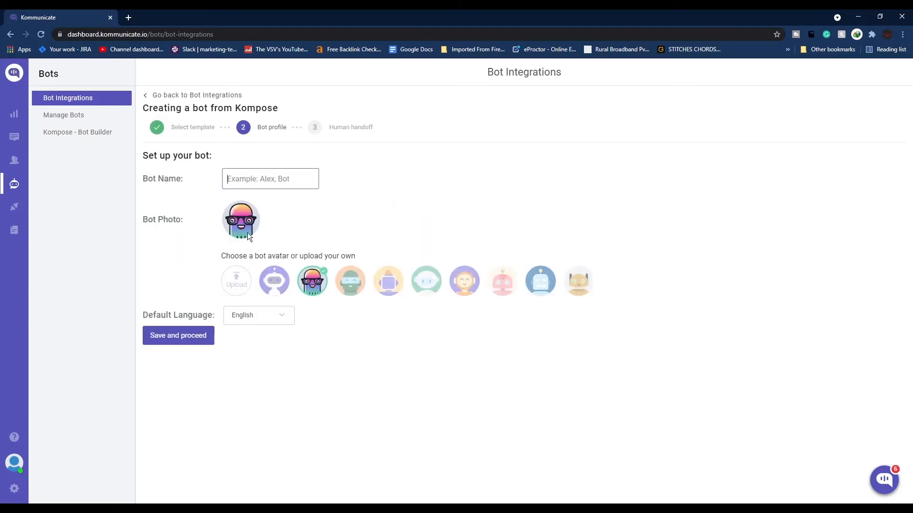
Name the bot Alex and choose the multicoloured avatar with glasses as its photo
{"action": "left_click", "coordinate": [297, 185]}
{"action": "type", "text": "Alex"}
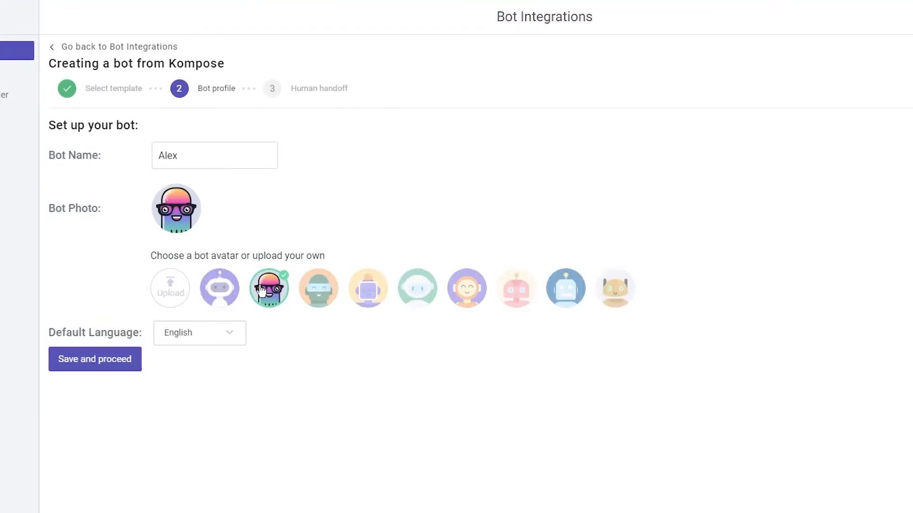
{"action": "left_click", "coordinate": [215, 292]}
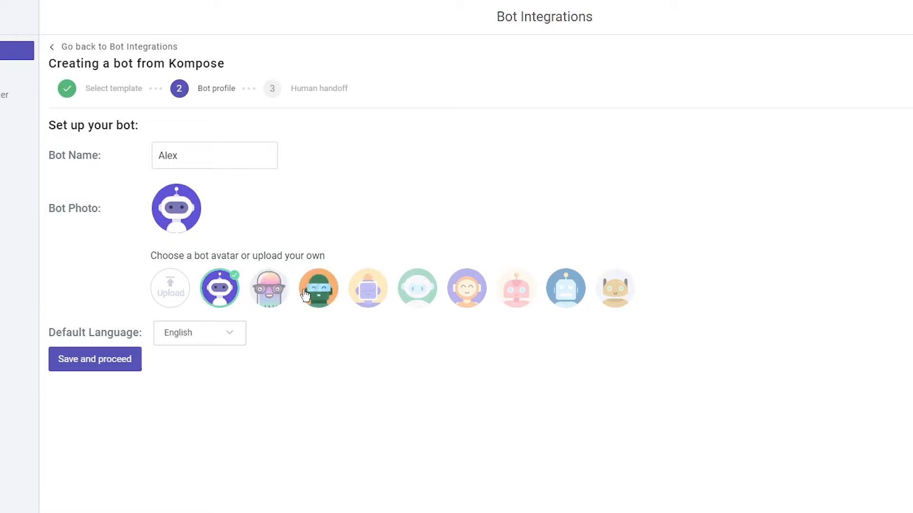
{"action": "left_click", "coordinate": [268, 294]}
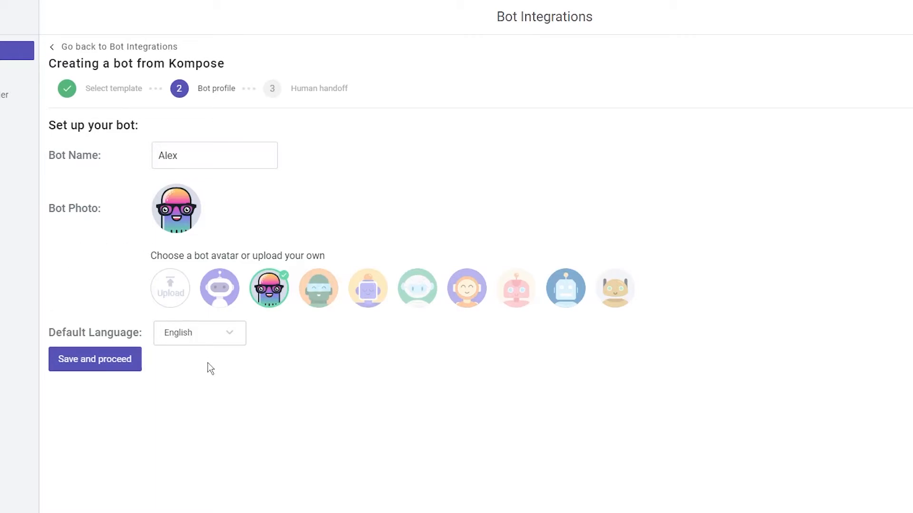
Choose English as the bot's default language and save the bot profile
{"action": "left_click", "coordinate": [226, 334]}
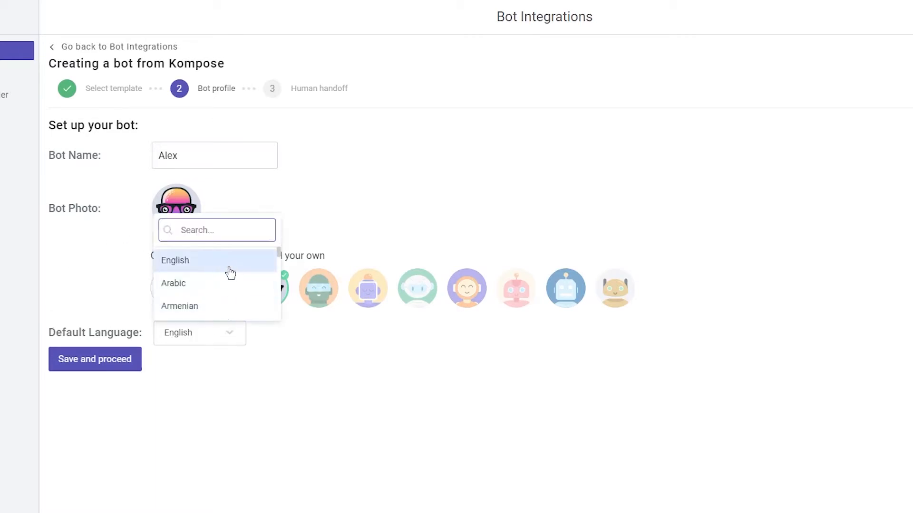
{"action": "scroll", "coordinate": [229, 300], "scroll_direction": "down", "scroll_amount": 3}
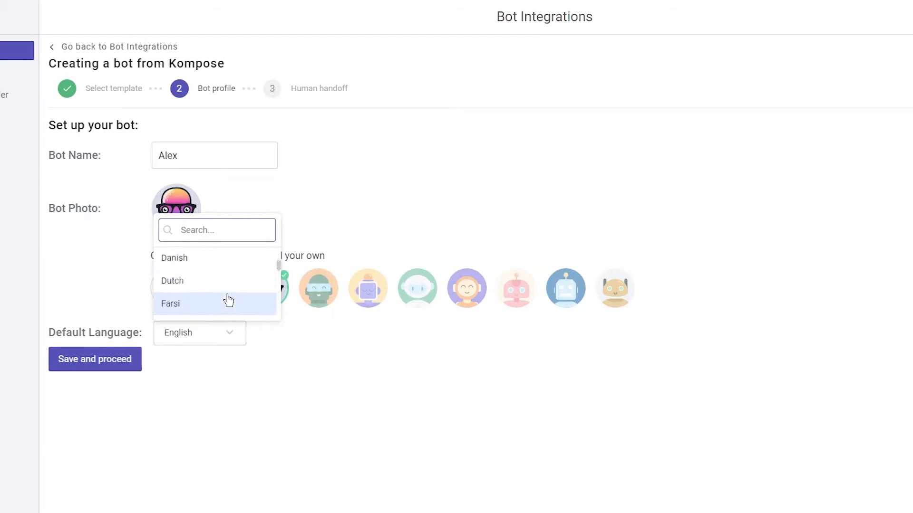
{"action": "scroll", "coordinate": [227, 298], "scroll_direction": "up", "scroll_amount": 4}
{"action": "left_click", "coordinate": [181, 261]}
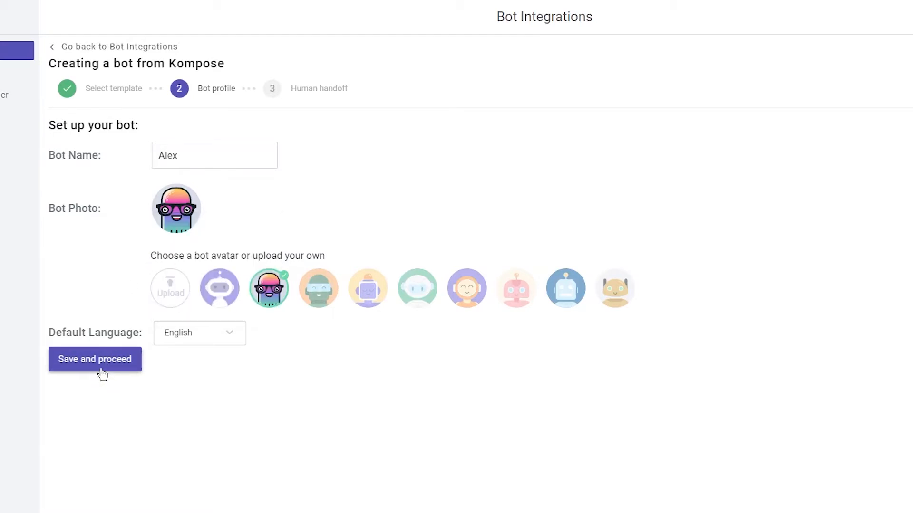
{"action": "left_click", "coordinate": [102, 375]}
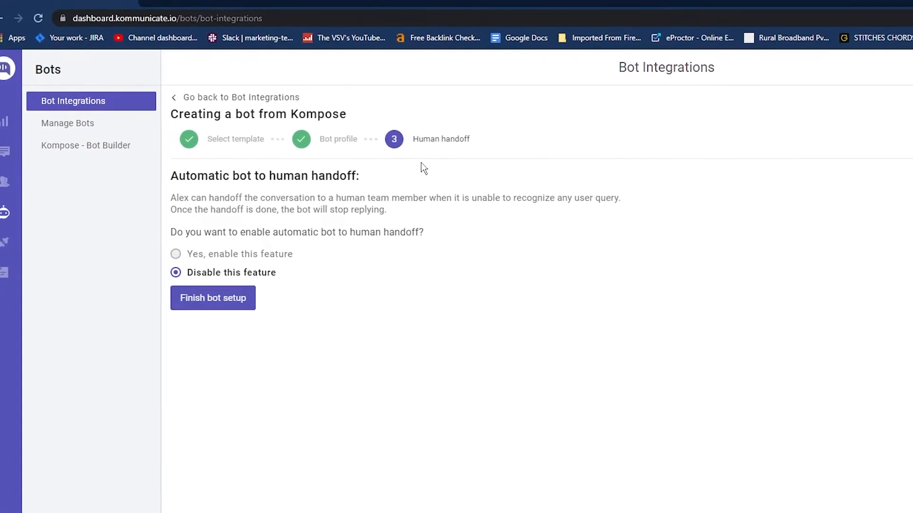
Finish the bot setup with automatic bot to human handoff enabled, without letting the bot handle all conversations
{"action": "left_click", "coordinate": [186, 258]}
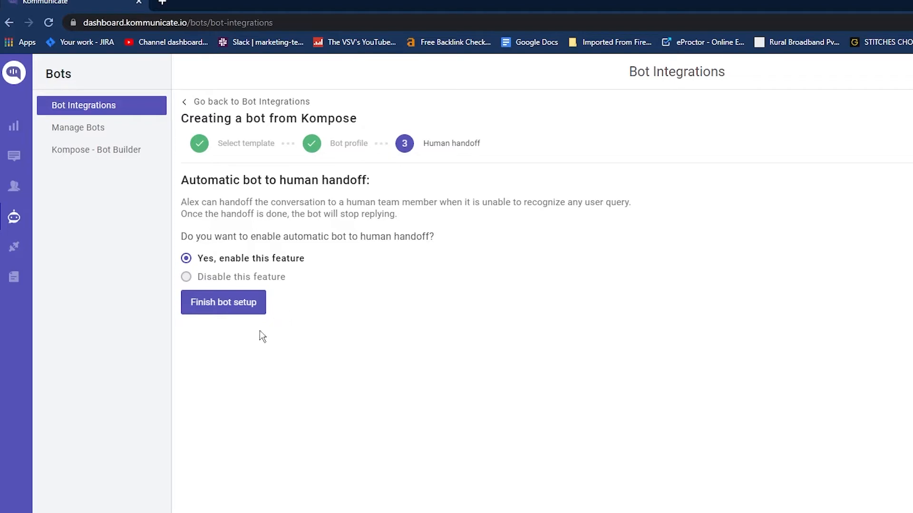
{"action": "left_click", "coordinate": [224, 314]}
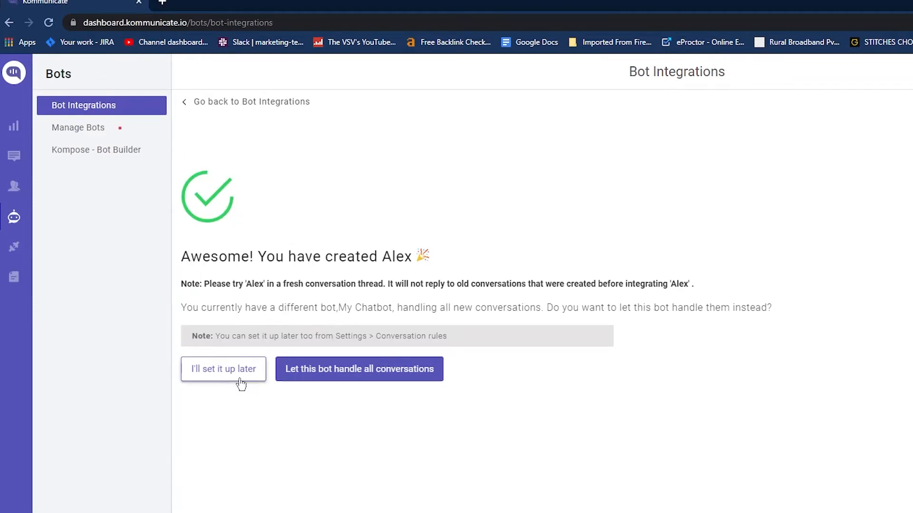
{"action": "left_click", "coordinate": [224, 379]}
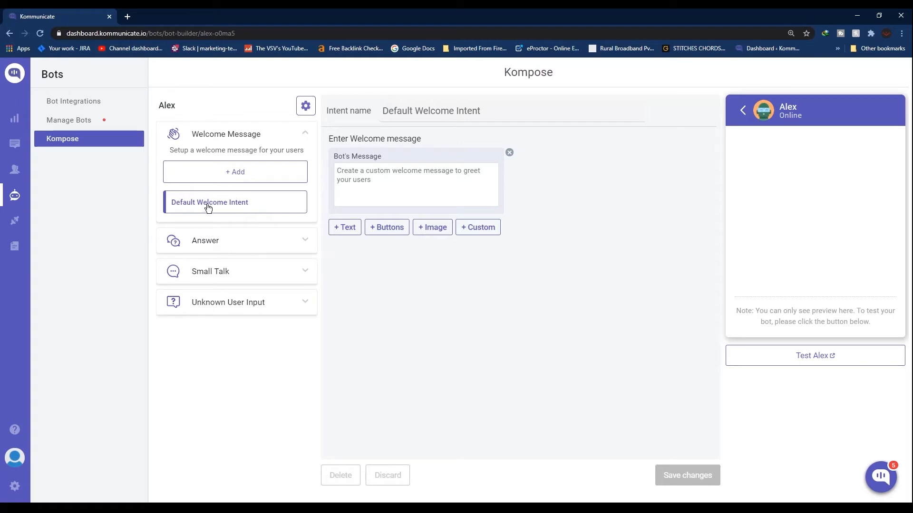
Set the Default Welcome Intent's message to "Welcome, how may I help you?" and save it
{"action": "left_click", "coordinate": [381, 175]}
{"action": "type", "text": "Wel"}
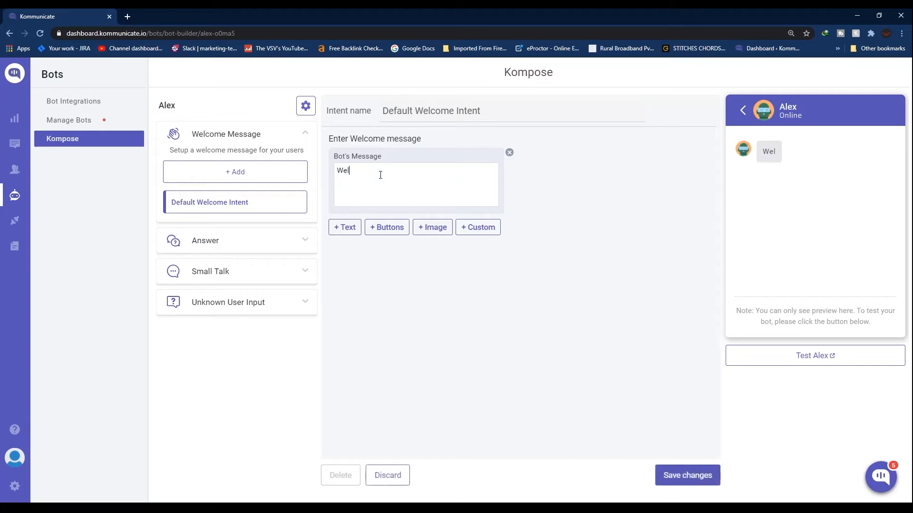
{"action": "type", "text": "come, how may I help you?"}
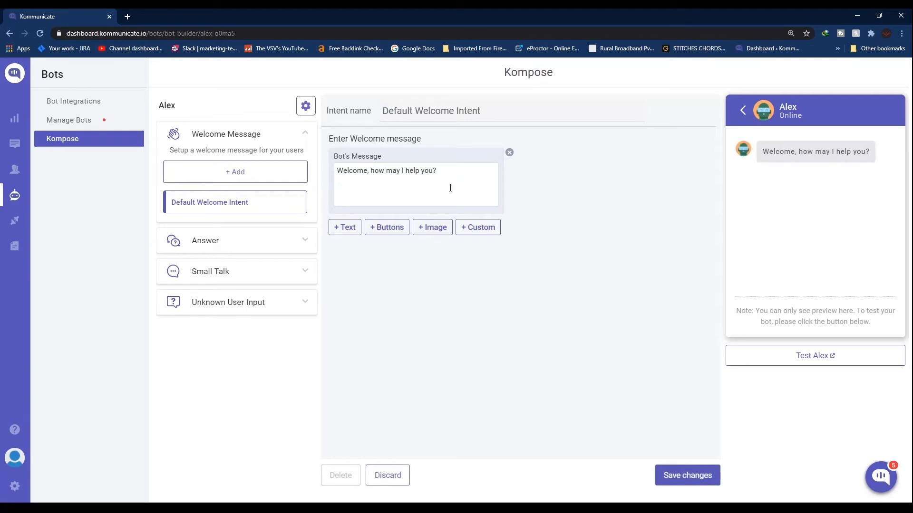
{"action": "left_click", "coordinate": [681, 478]}
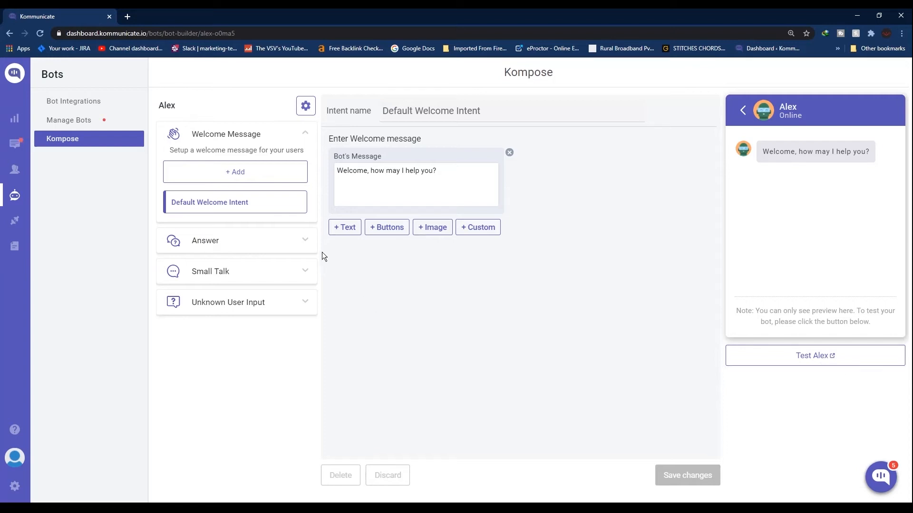
Set up a new answer with the intent name Pricing and the user's message "Tell me about various plan pricings"
{"action": "left_click", "coordinate": [291, 244]}
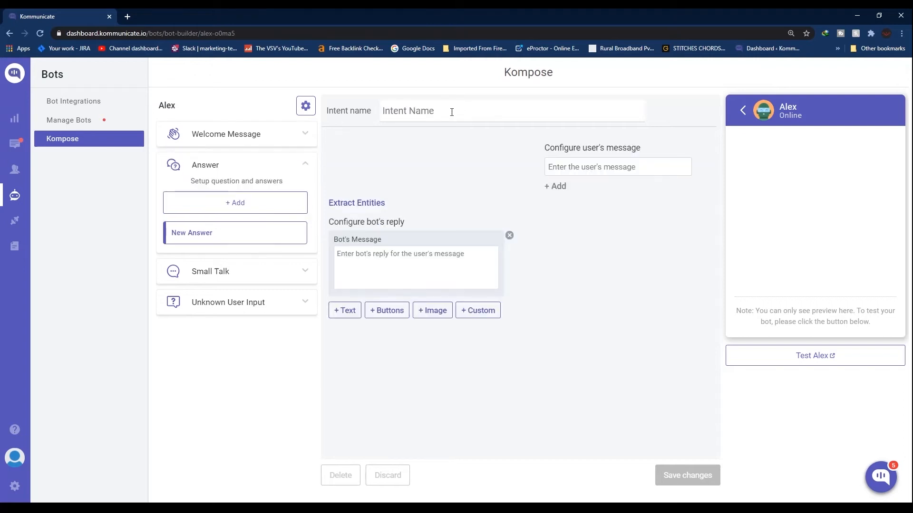
{"action": "left_click", "coordinate": [445, 112]}
{"action": "type", "text": "Pricing"}
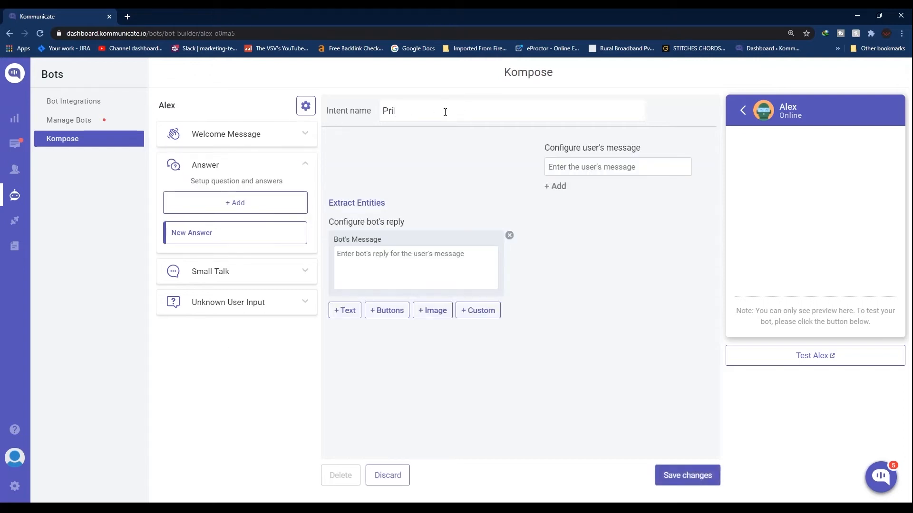
{"action": "left_click", "coordinate": [653, 169]}
{"action": "type", "text": "Tell me about"}
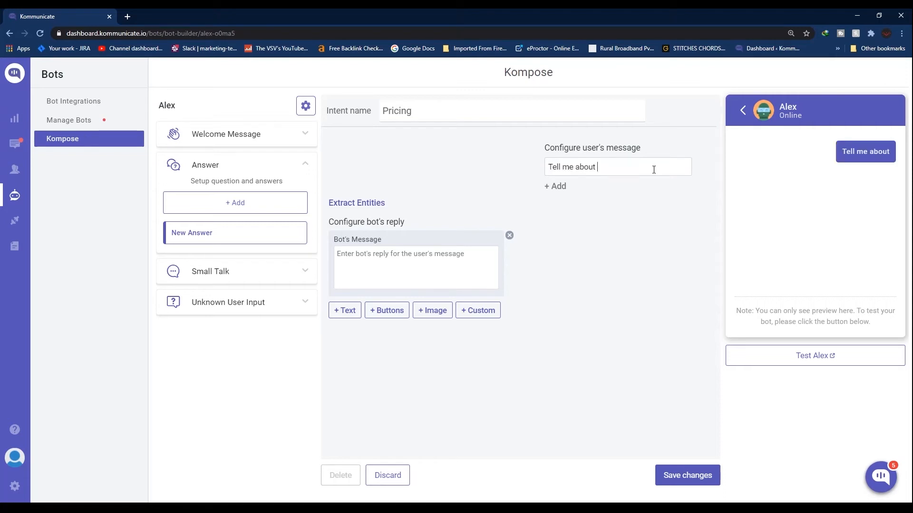
{"action": "type", "text": "vari"}
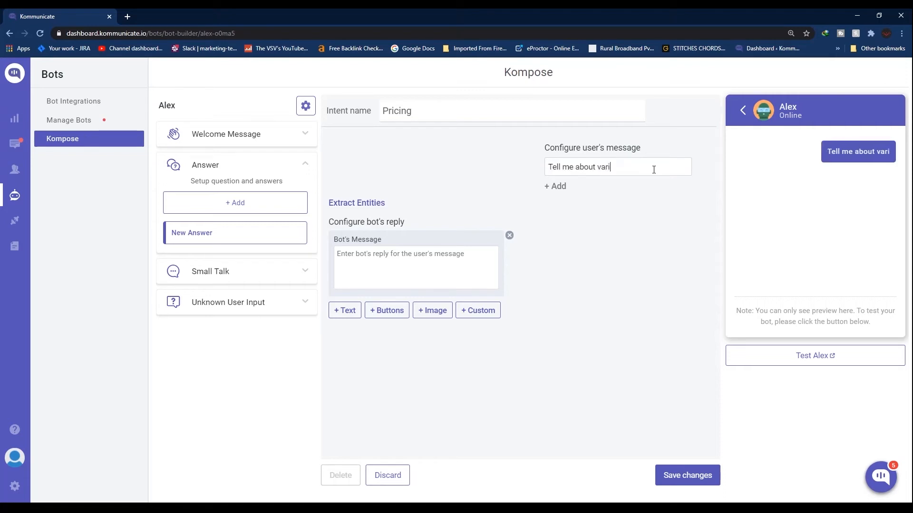
{"action": "type", "text": "ous plan pricings"}
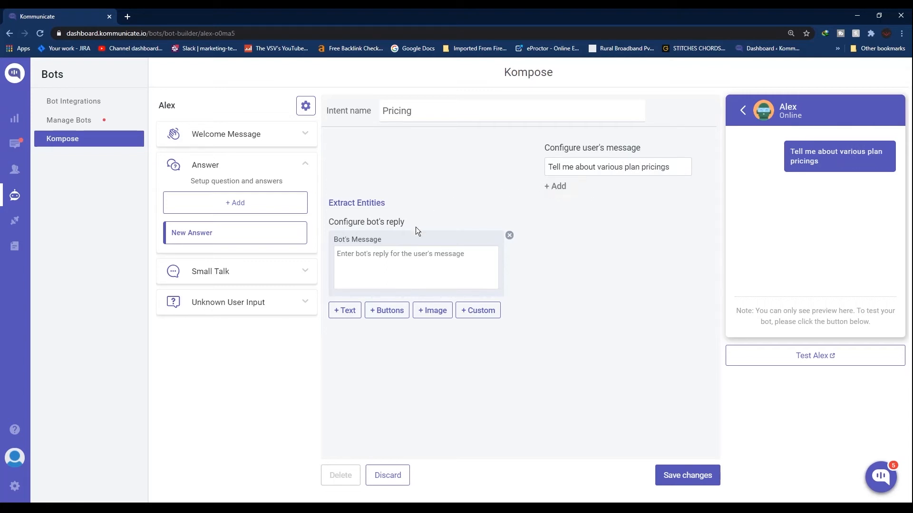
Set the bot's reply for the Pricing intent to "Pricing here" and save the changes
{"action": "left_click", "coordinate": [403, 260]}
{"action": "type", "text": "Pri"}
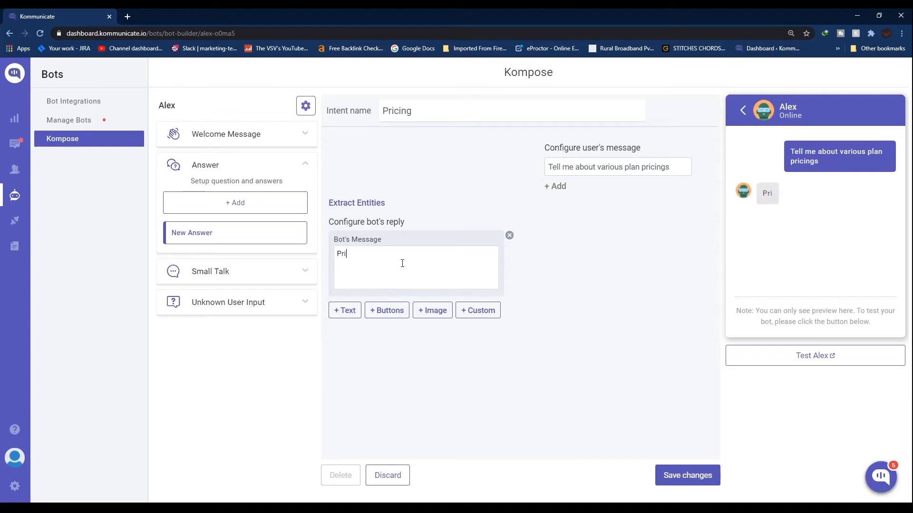
{"action": "type", "text": "cing here"}
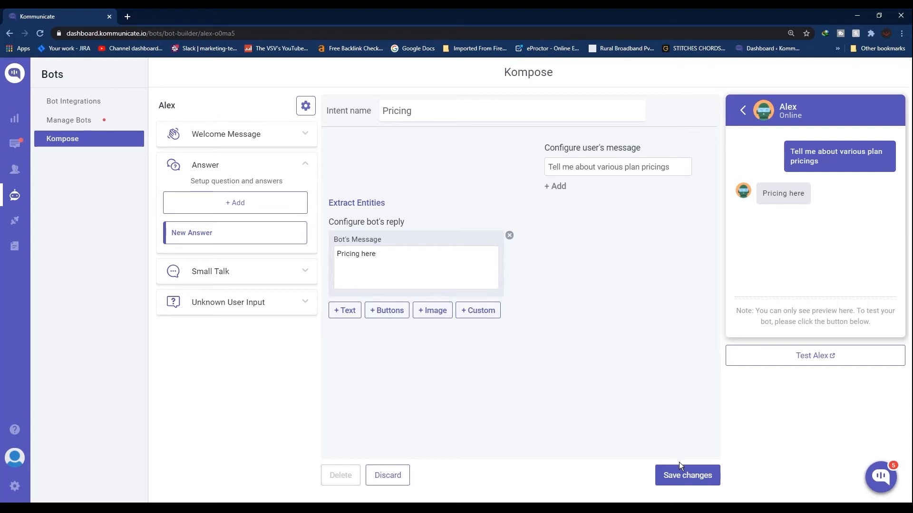
{"action": "left_click", "coordinate": [685, 478]}
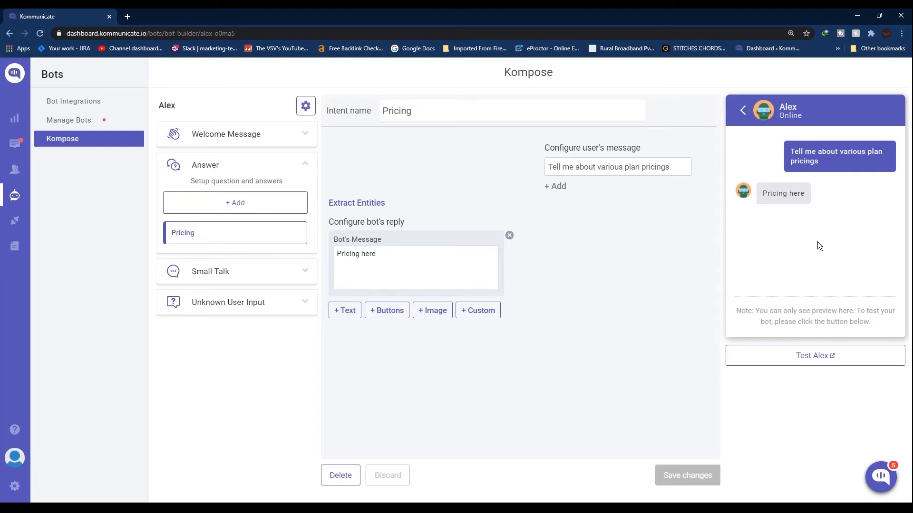
Review the bot's in-built Small Talk intents and the "say about you" configuration
{"action": "left_click", "coordinate": [204, 279]}
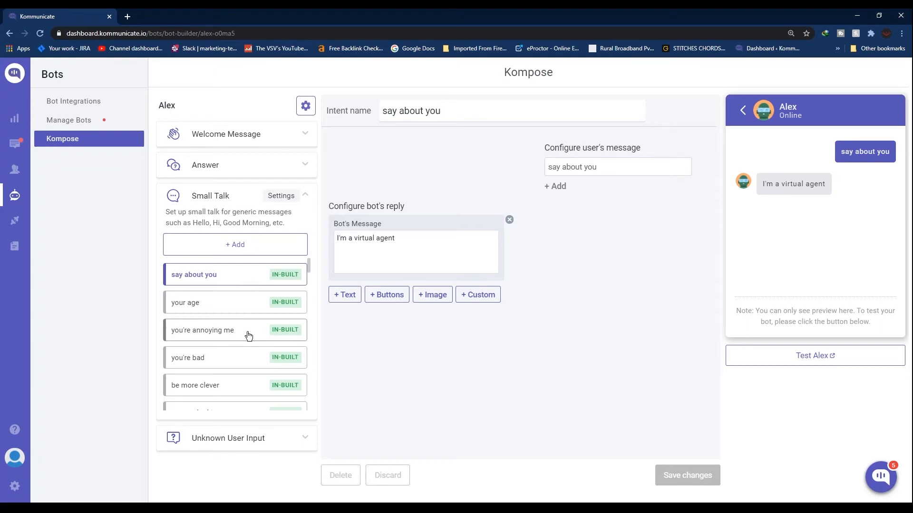
{"action": "scroll", "coordinate": [250, 347], "scroll_direction": "down", "scroll_amount": 3}
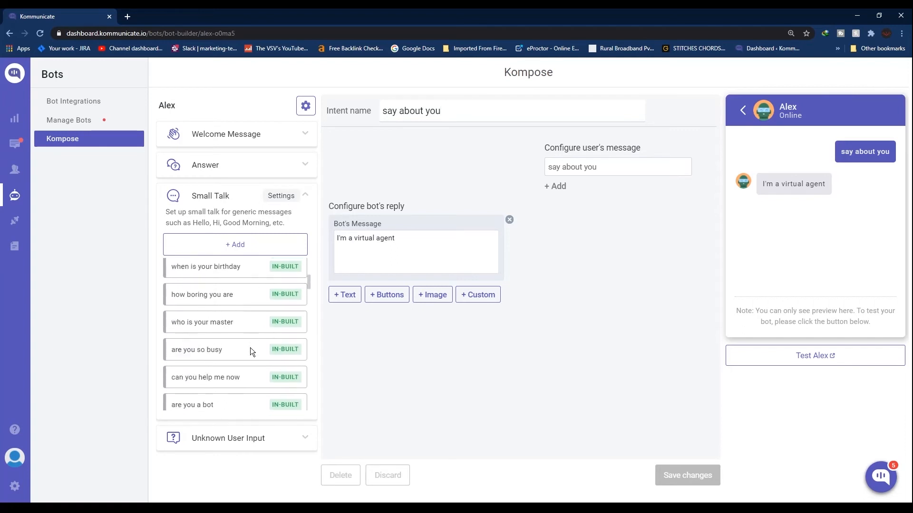
{"action": "scroll", "coordinate": [250, 348], "scroll_direction": "up", "scroll_amount": 3}
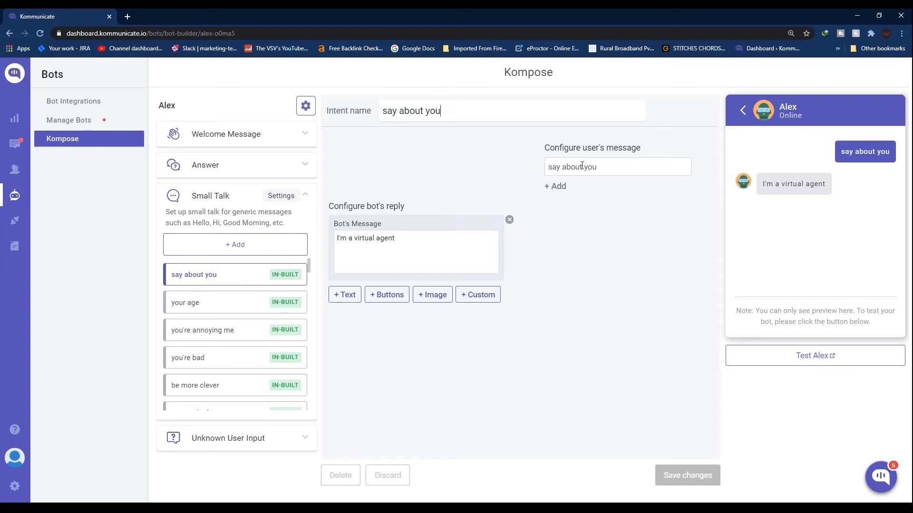
{"action": "left_click", "coordinate": [237, 202]}
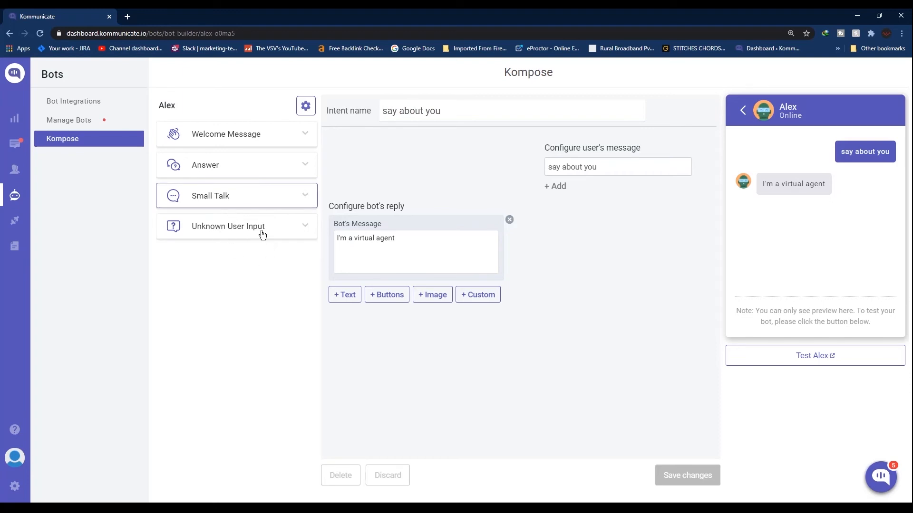
Set the Unknown User Input fallback reply to "Your query is being transferred to a Human Agent." and save it
{"action": "left_click", "coordinate": [279, 228]}
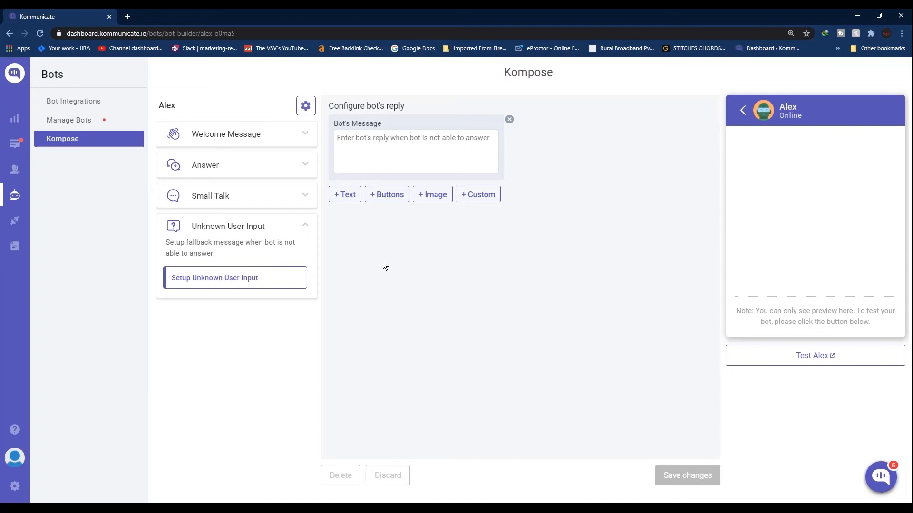
{"action": "left_click", "coordinate": [389, 138]}
{"action": "type", "text": "Your query "}
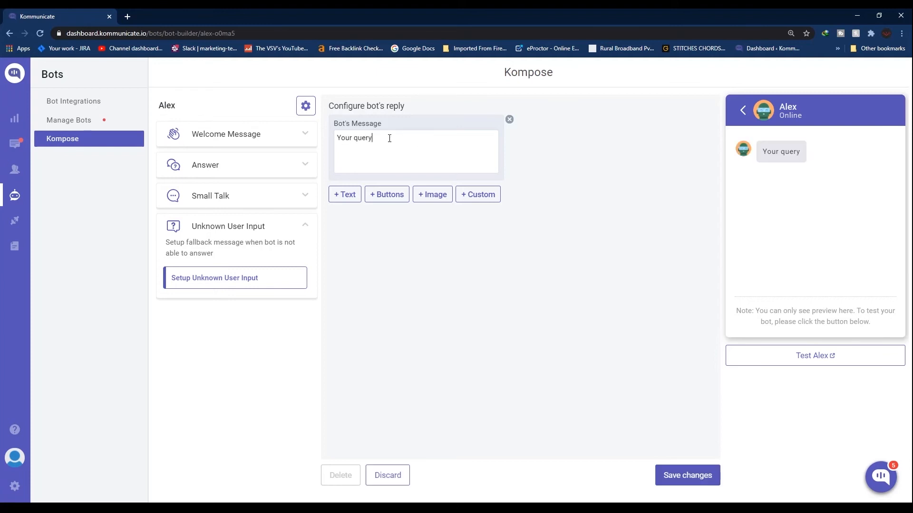
{"action": "type", "text": "is being transferred to a Human Agent."}
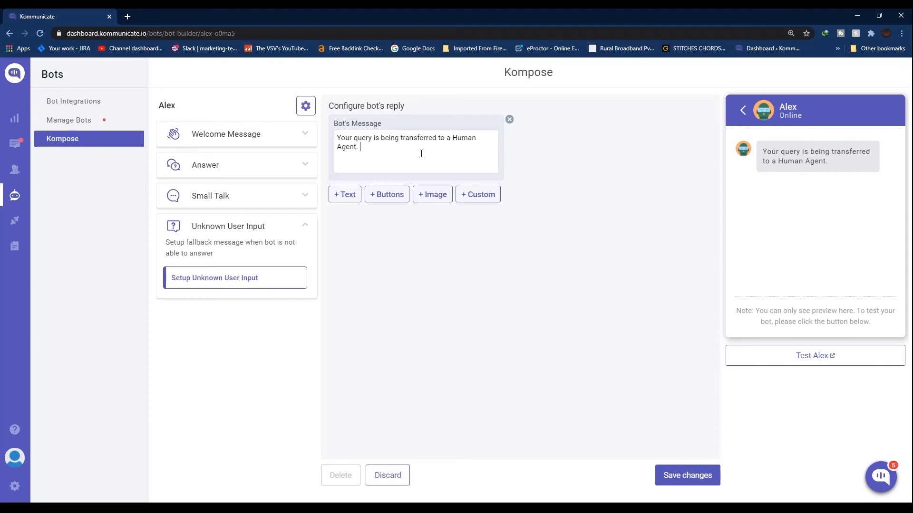
{"action": "left_click", "coordinate": [689, 477]}
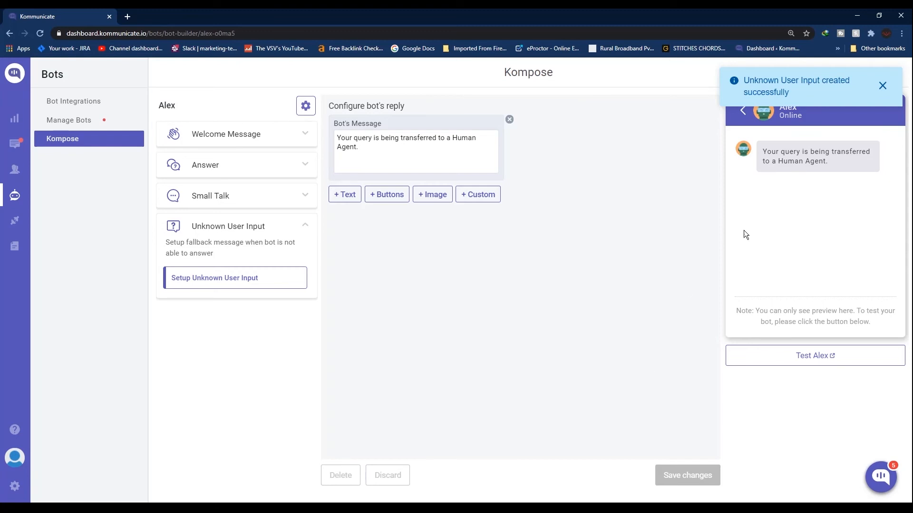
Test the bot in the demo conversation with the message "plan pricing" and compare its reply with the Pricing intent's configuration
{"action": "left_click", "coordinate": [808, 359]}
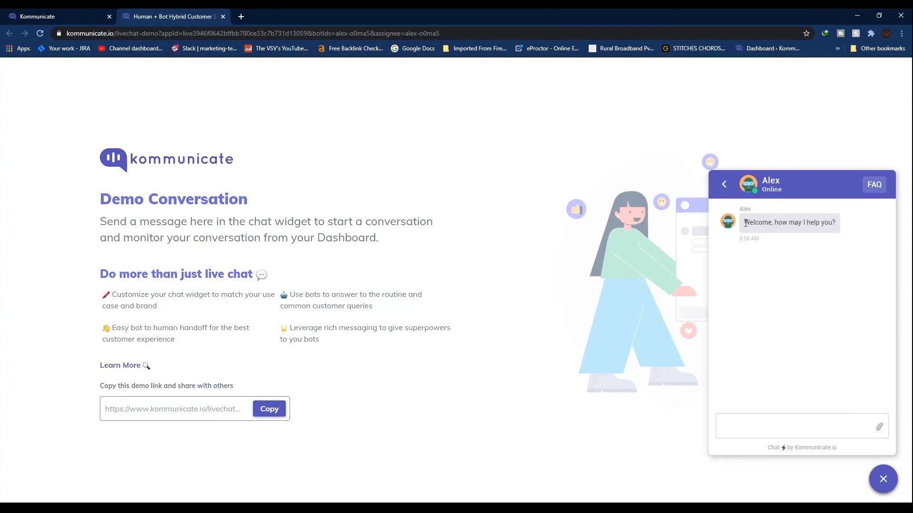
{"action": "key", "text": "ctrl+shift+Tab"}
{"action": "type", "text": "plan pricing"}
{"action": "key", "text": "Return"}
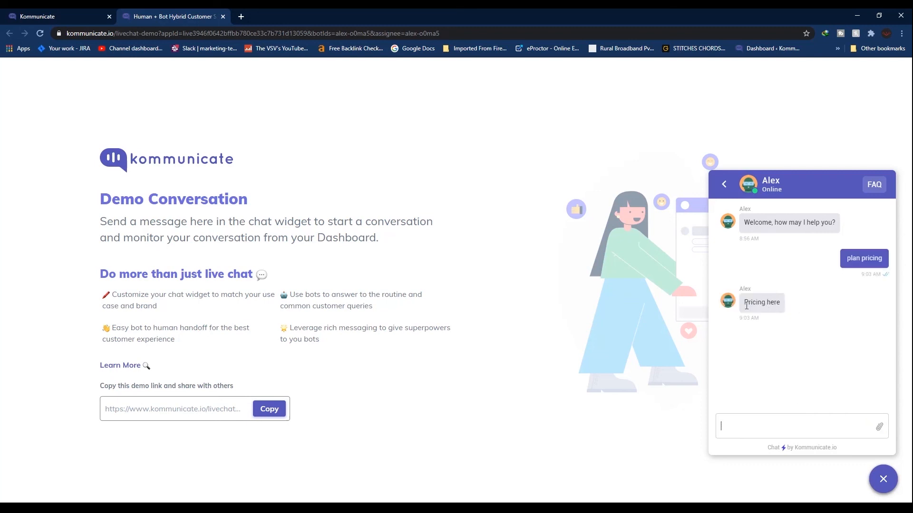
{"action": "key", "text": "ctrl+1"}
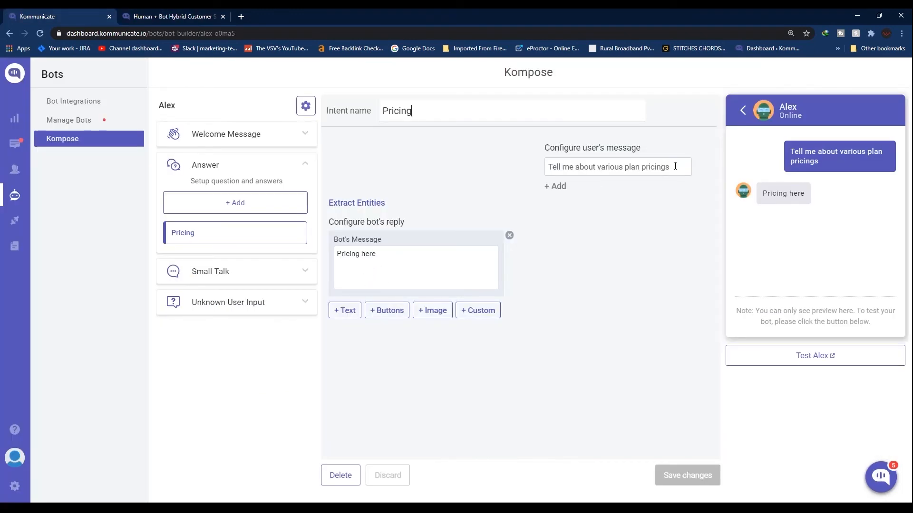
{"action": "key", "text": "ctrl+2"}
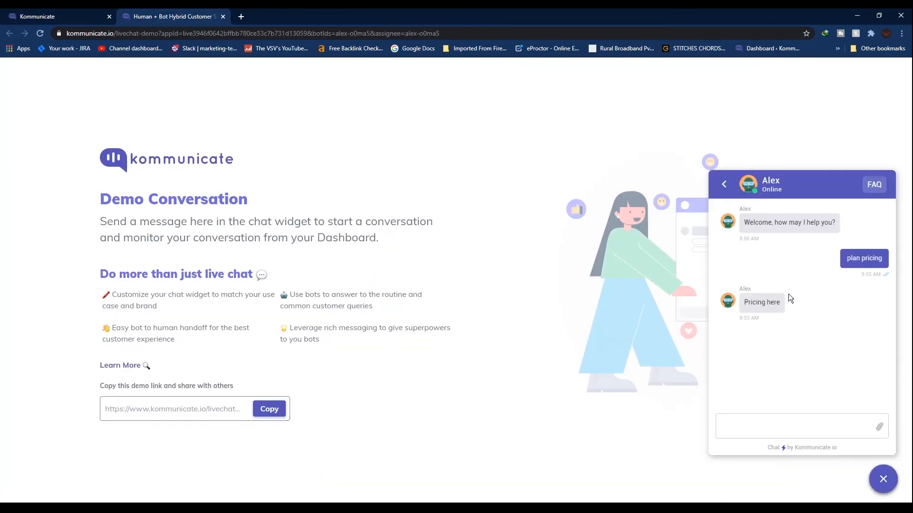